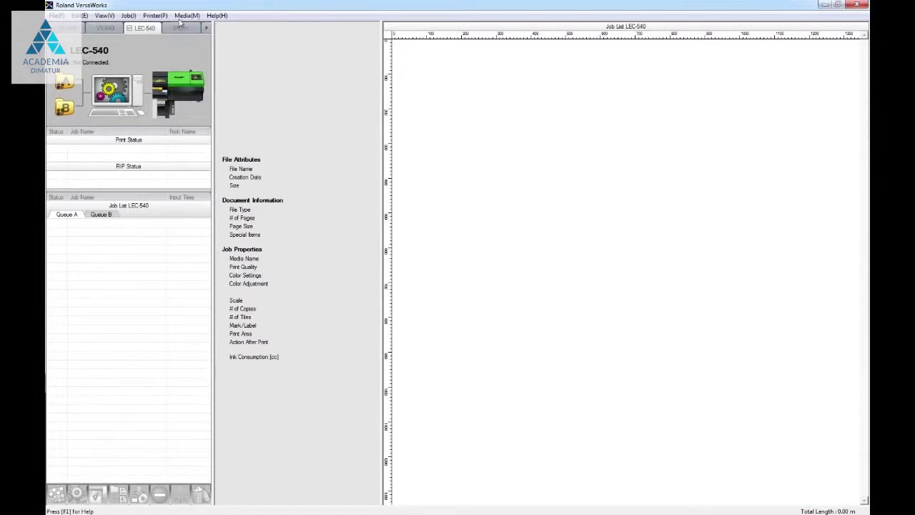
Step: Switch to the VS-640i printer and send Color Chart Type-1 from the Roland Color System Library to Queue A
left_click(183, 16)
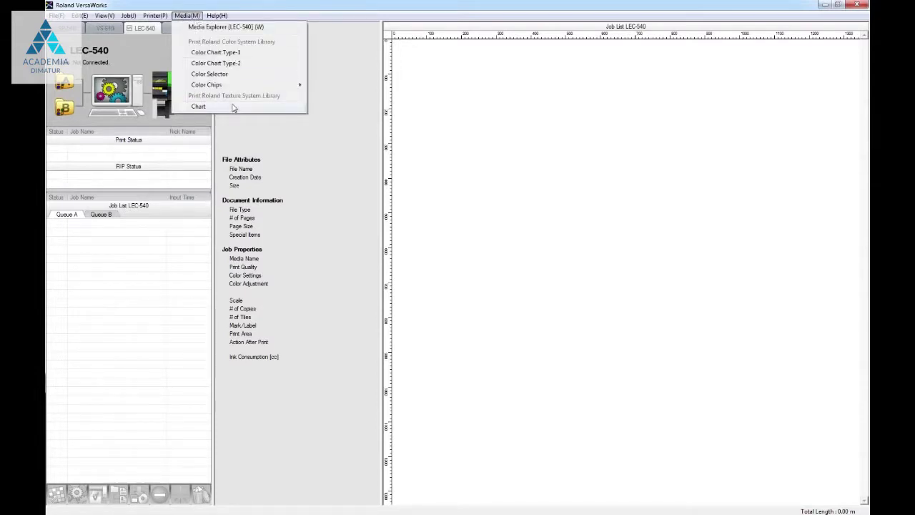
left_click(105, 28)
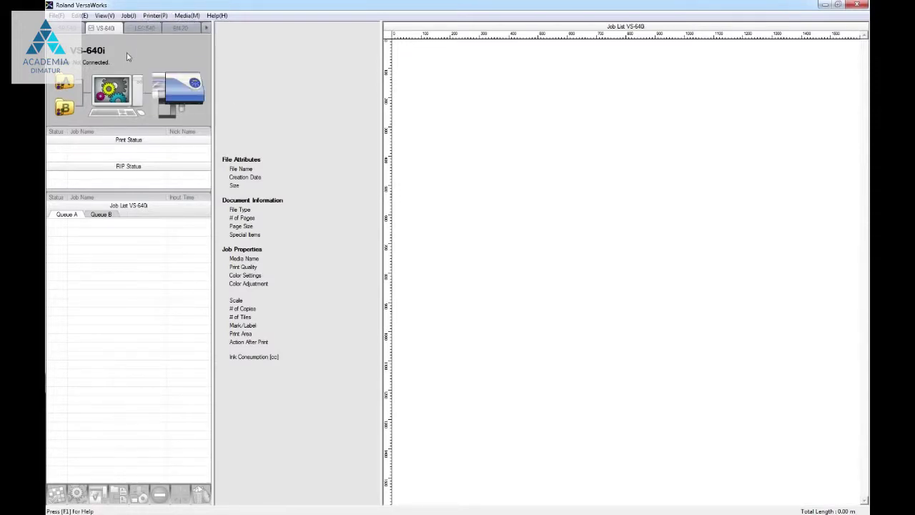
left_click(187, 15)
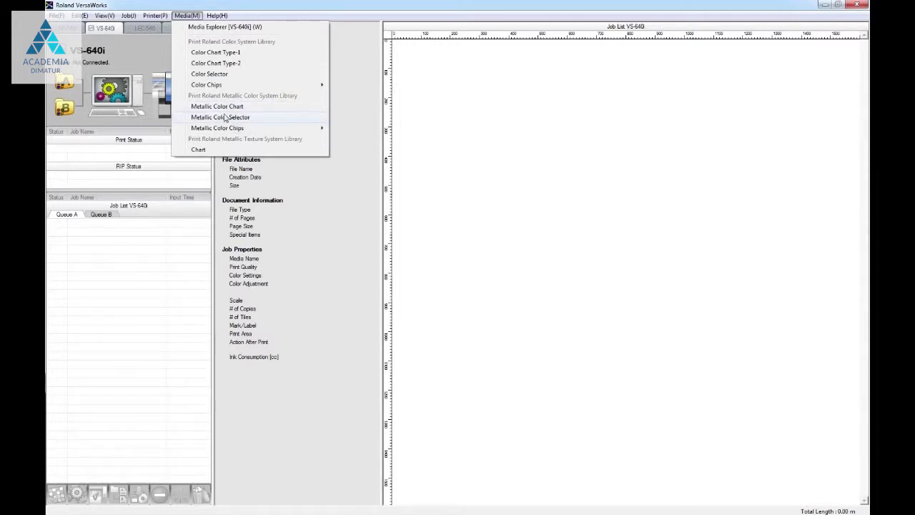
mouse_move(221, 130)
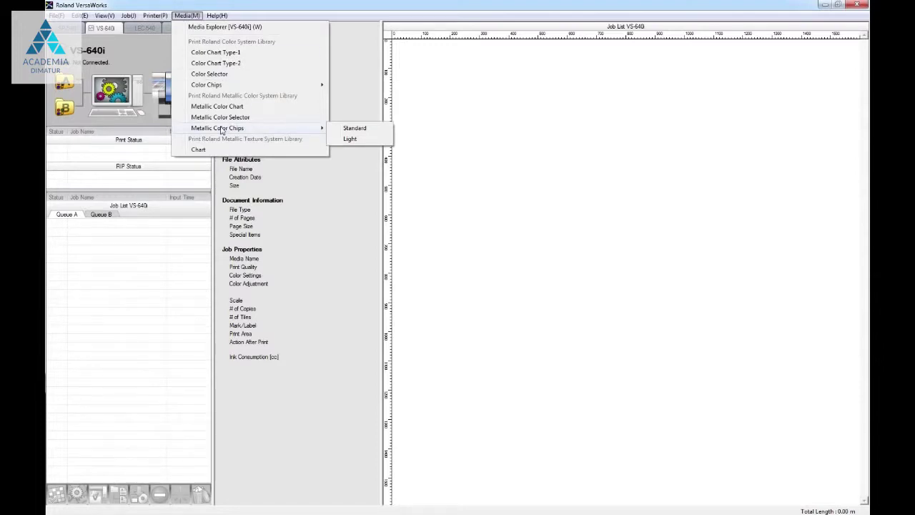
left_click(218, 53)
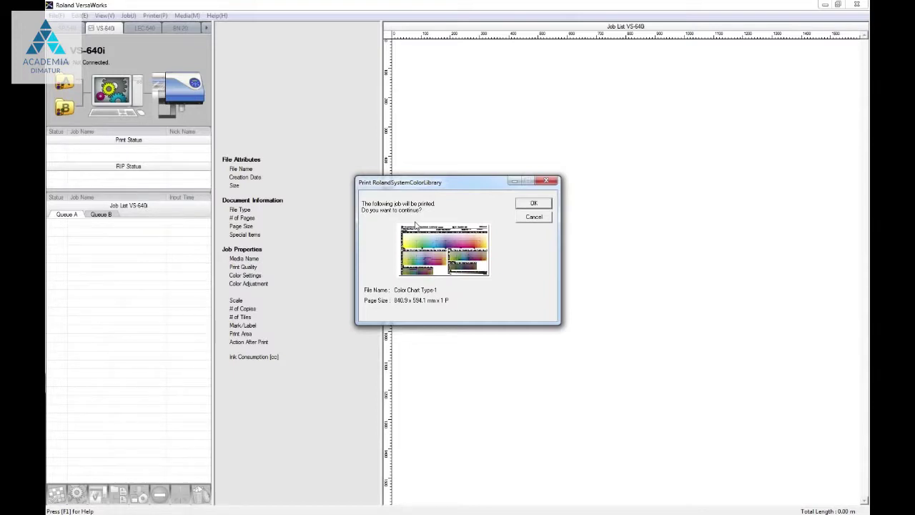
left_click(533, 202)
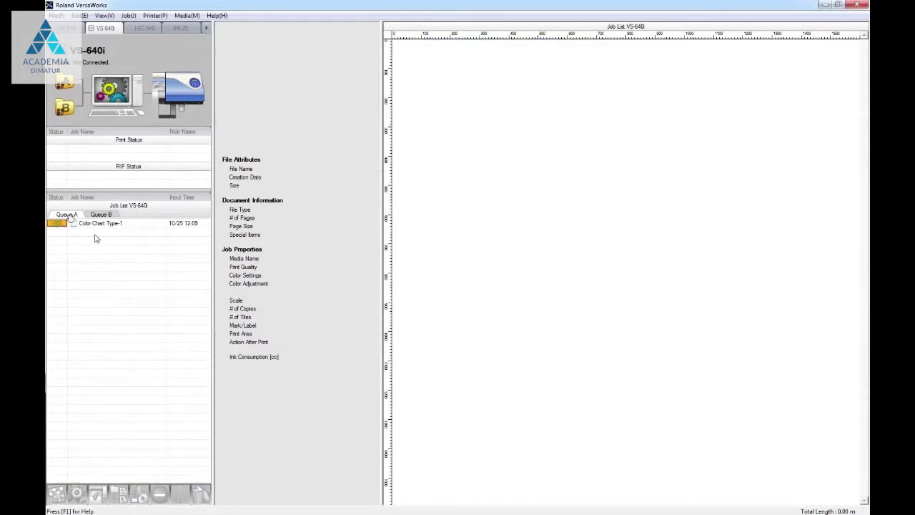
Step: Try rotating the Color Chart Type-1 job 180 degrees and fitting it to the media size, and check its quality settings
left_click(84, 224)
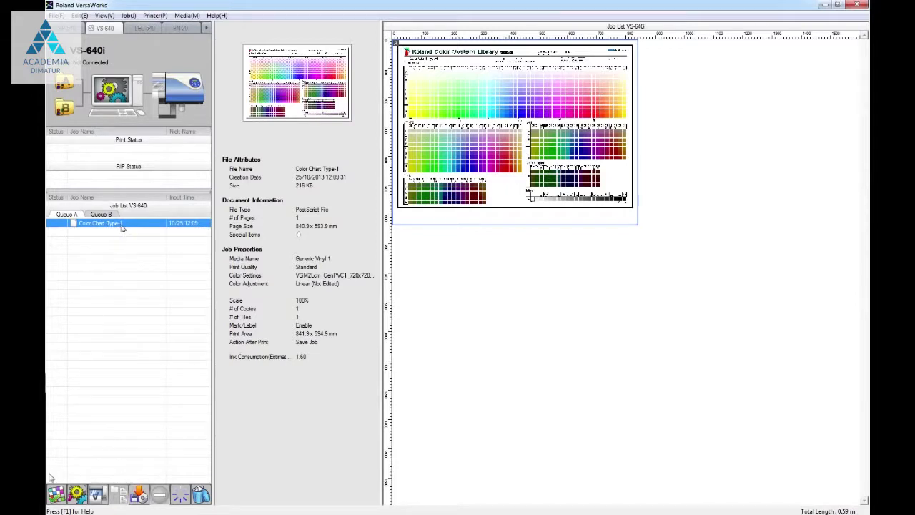
left_click(77, 493)
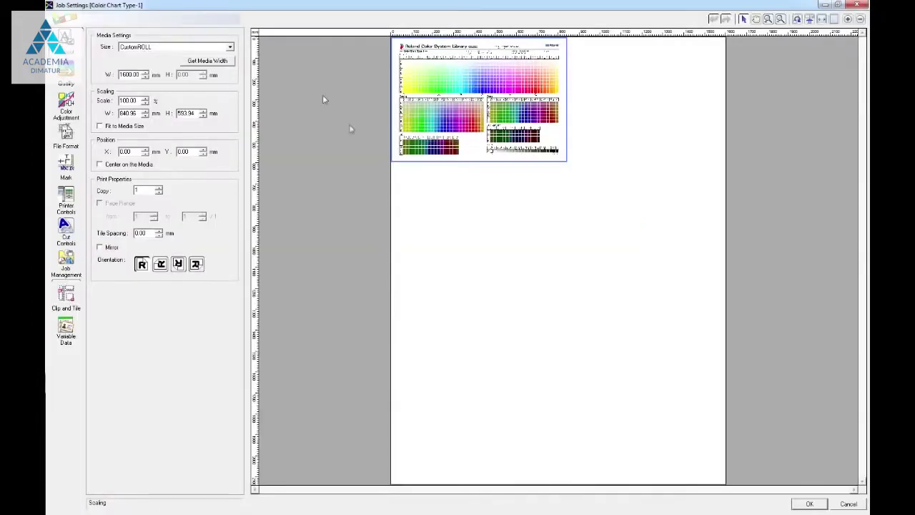
left_click(178, 264)
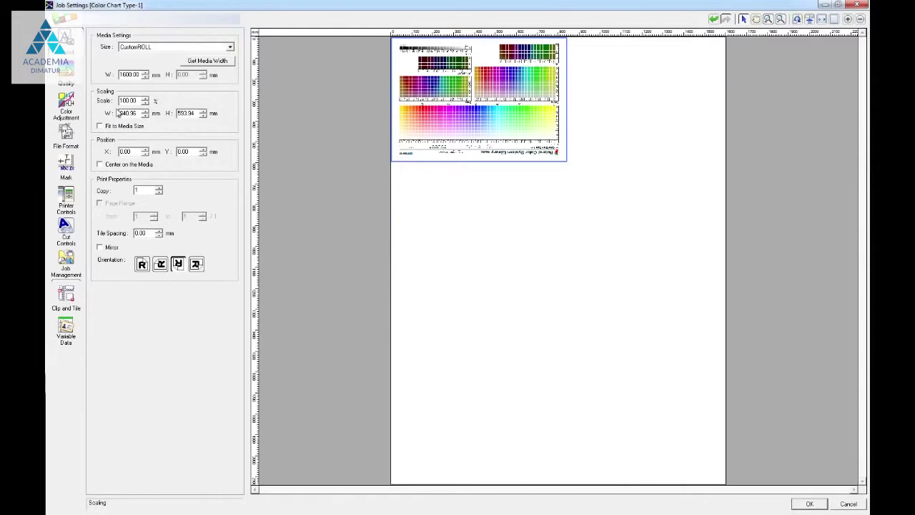
left_click(193, 61)
left_click(100, 125)
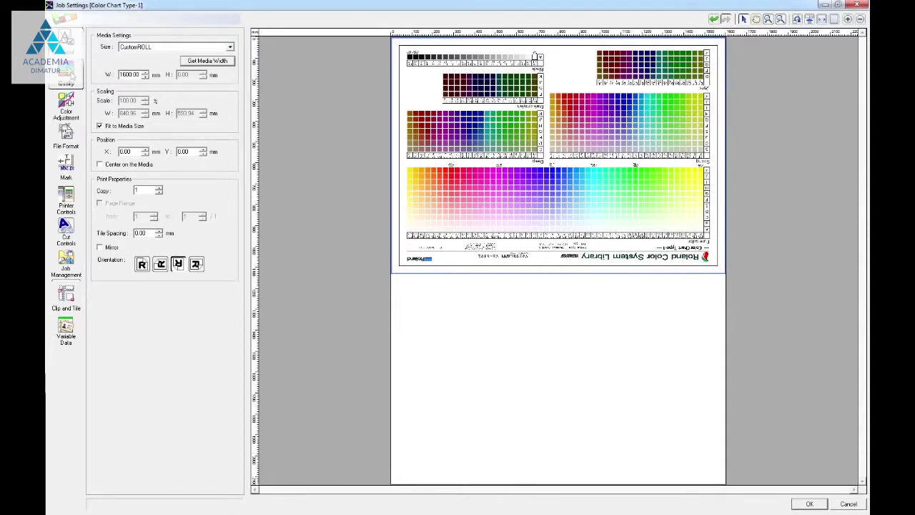
left_click(71, 71)
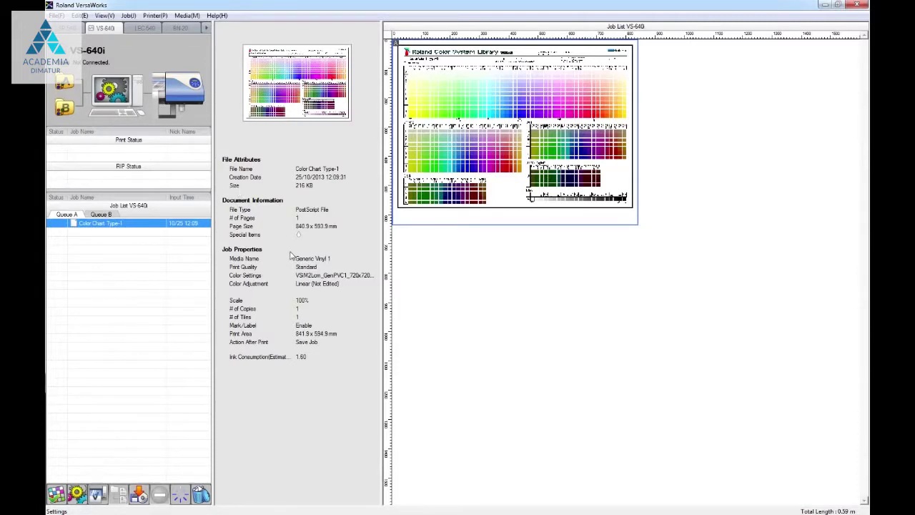
Step: Set the media type in the Queue A quality settings to Generic Banner 1
left_click(80, 15)
left_click(95, 27)
left_click(80, 15)
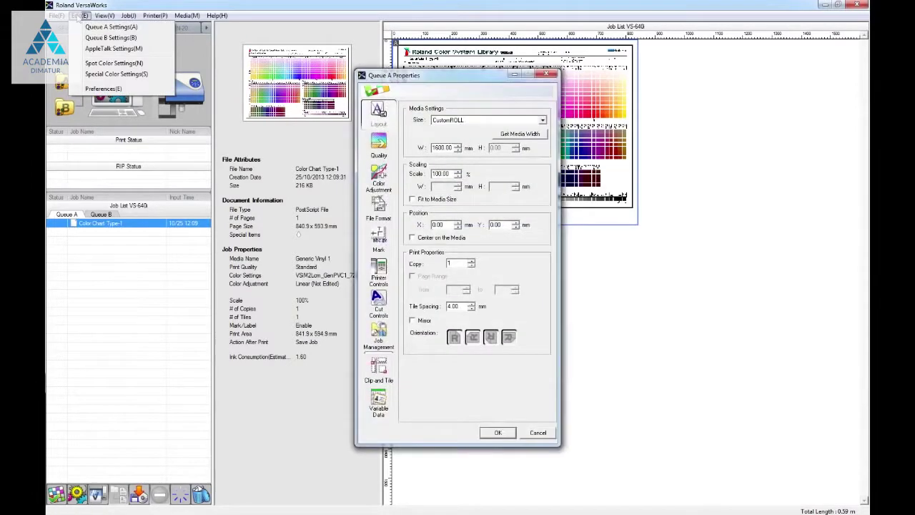
left_click(111, 27)
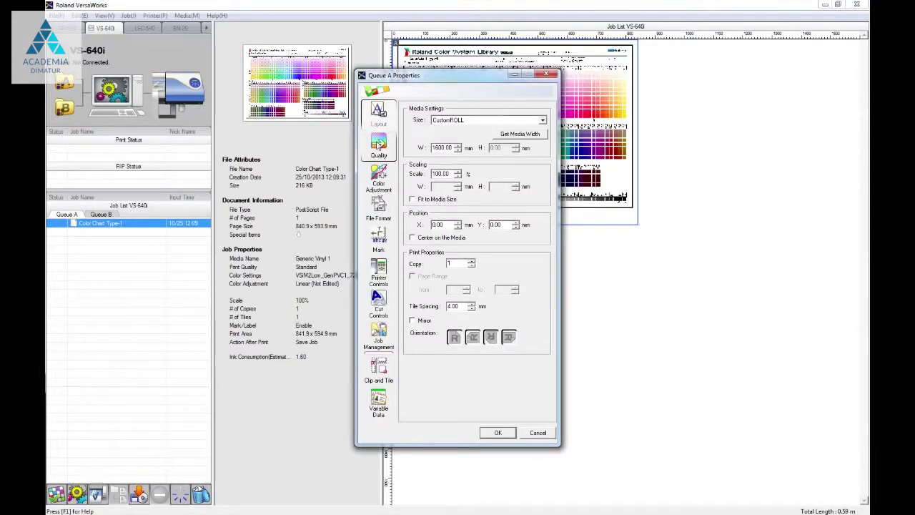
left_click(380, 144)
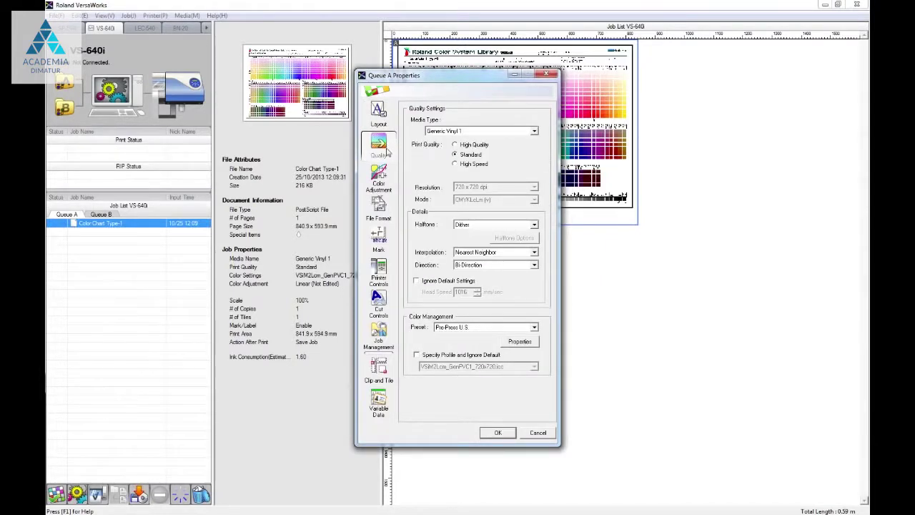
left_click(505, 135)
left_click(505, 136)
left_click(505, 135)
left_click(506, 135)
left_click(506, 133)
left_click(505, 133)
left_click(505, 133)
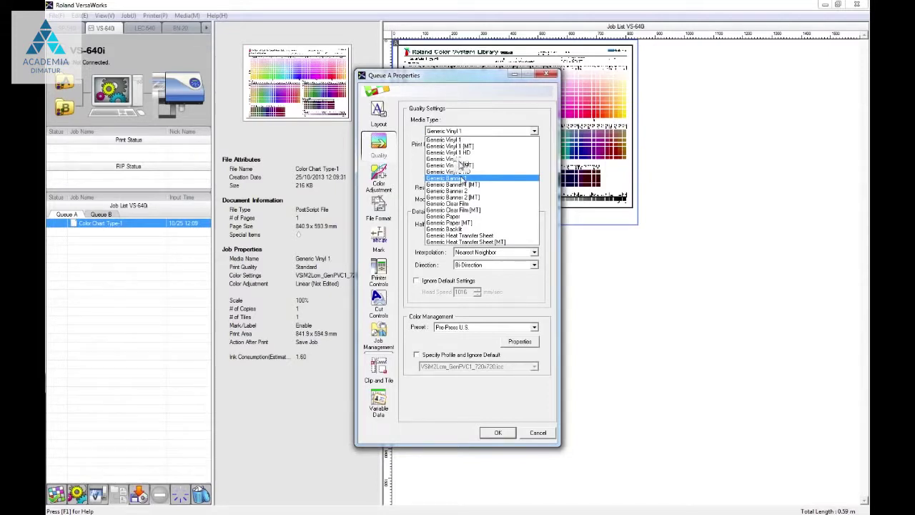
left_click(458, 178)
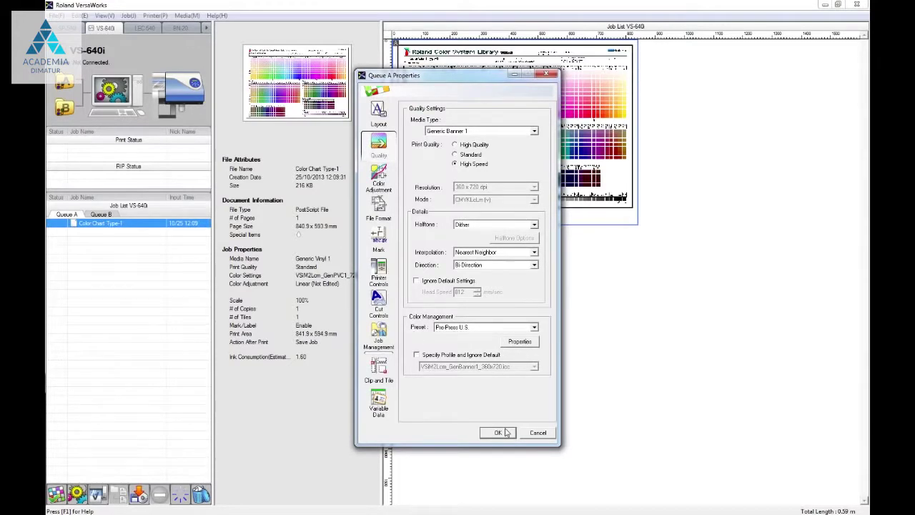
left_click(498, 432)
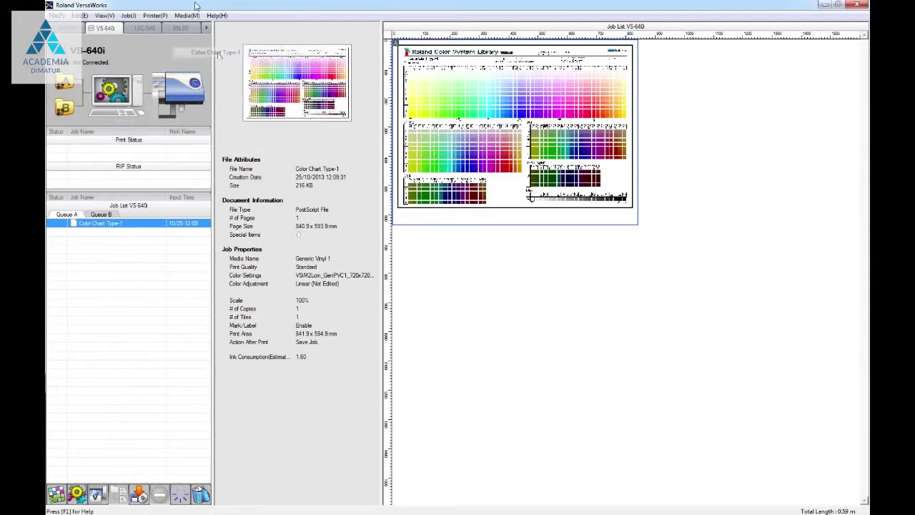
Step: Send another Color Chart Type-1 from the Roland Color System Library to Queue A
key("ctrl+p")
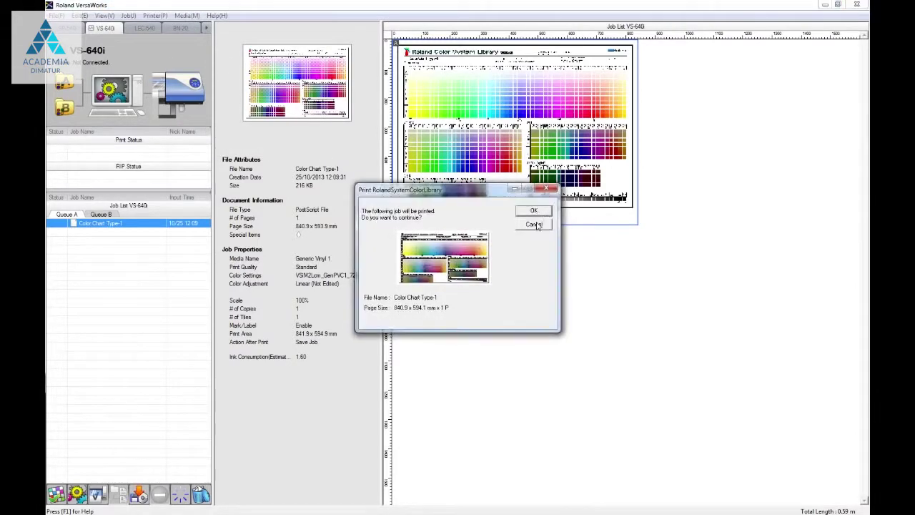
key("Return")
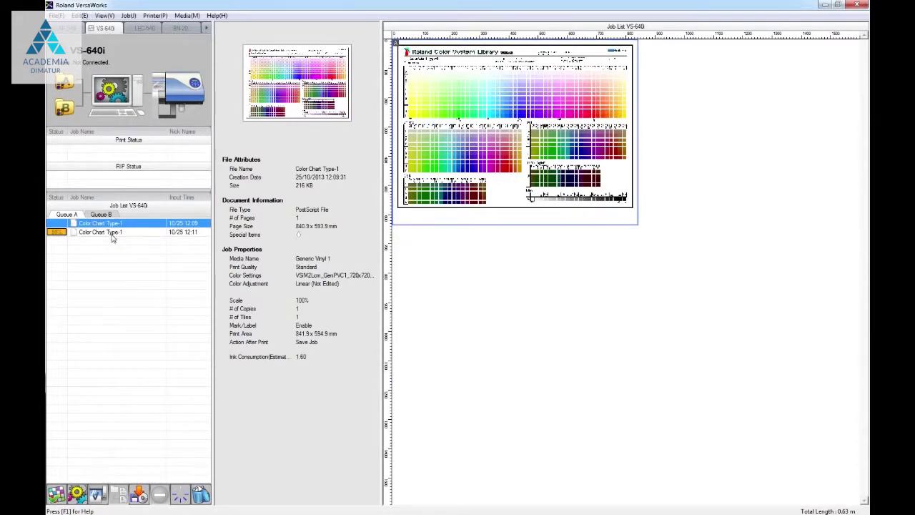
Step: Examine the quality and file format settings of the second Color Chart Type-1 job, leaving them unedited
left_click(113, 235)
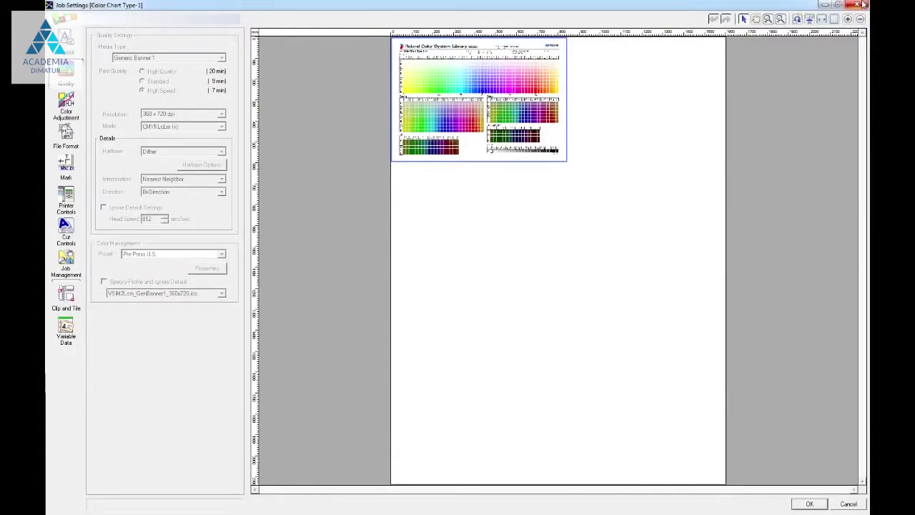
left_click(862, 4)
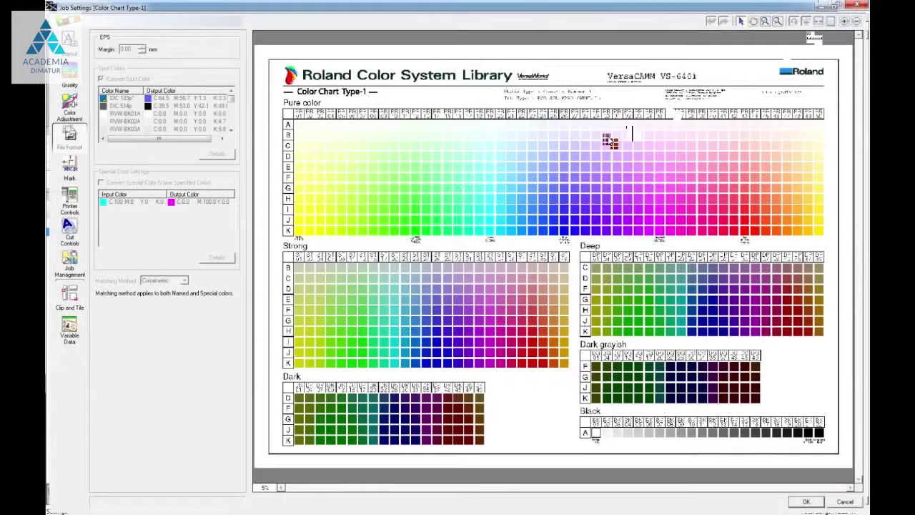
left_click(861, 5)
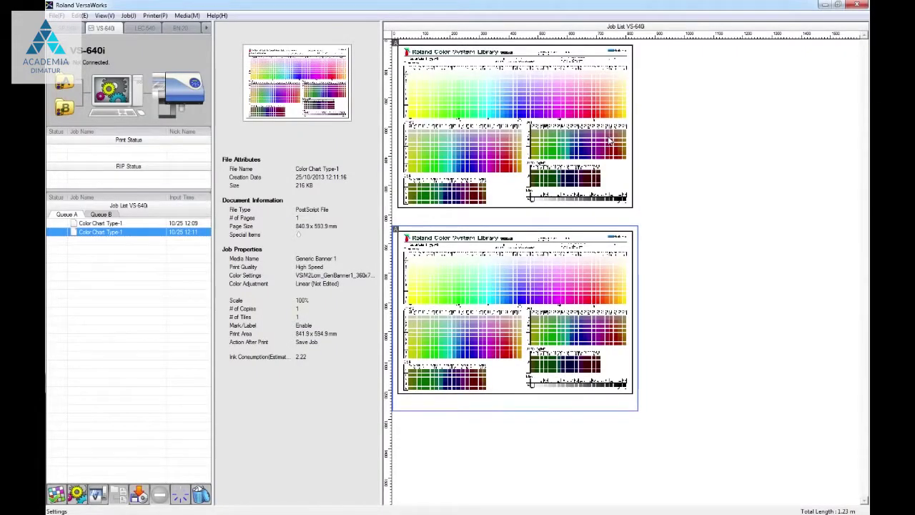